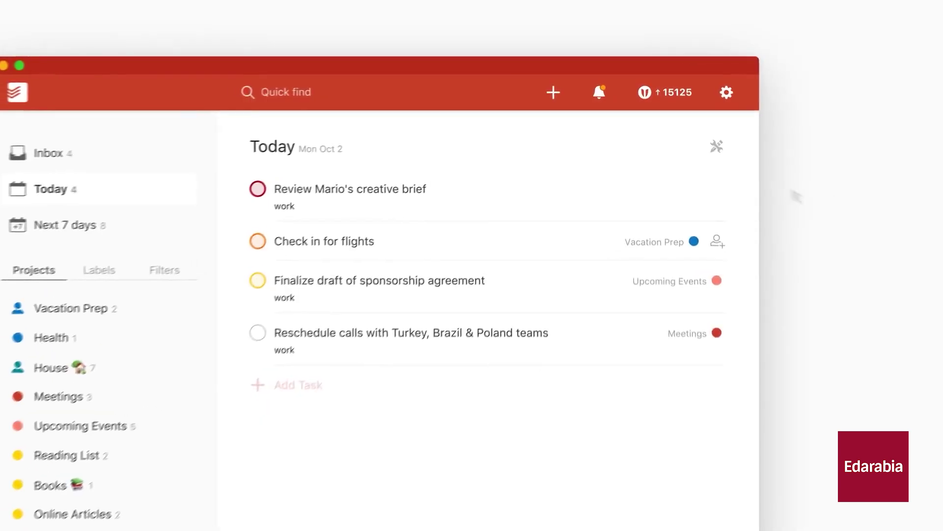
Check the karma and productivity stats from the top bar, then dismiss them to see today's tasks.
{"action": "left_click", "coordinate": [644, 97]}
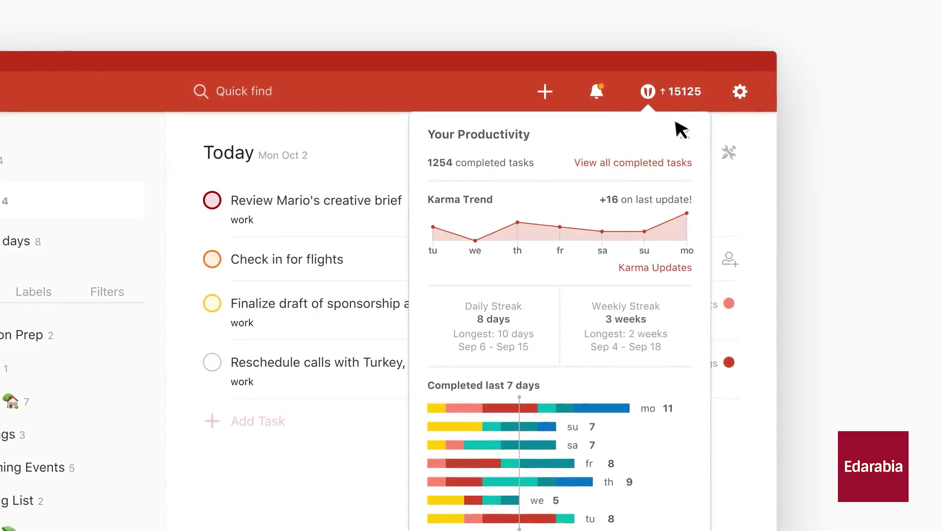
{"action": "left_click", "coordinate": [685, 135]}
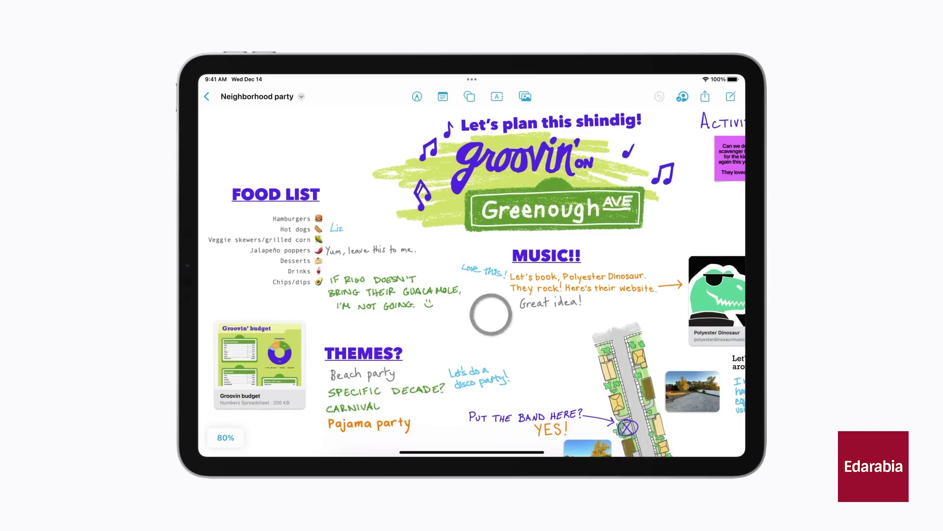
Pan the Neighborhood party board to the photos and street map, then bring up its title menu.
{"action": "mouse_move", "coordinate": [490, 315]}
{"action": "left_mouse_down"}
{"action": "mouse_move", "coordinate": [467, 268]}
{"action": "mouse_move", "coordinate": [436, 279]}
{"action": "mouse_move", "coordinate": [400, 312]}
{"action": "left_mouse_up"}
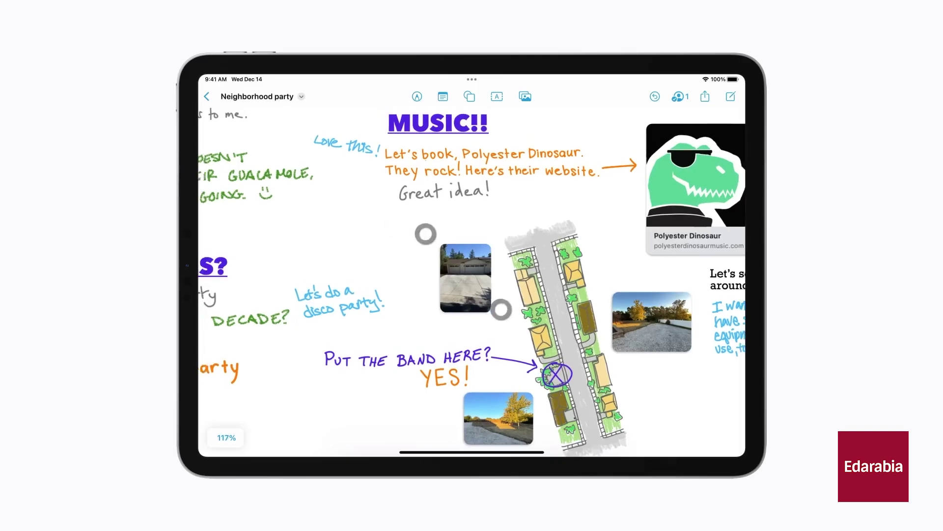
{"action": "scroll", "coordinate": [460, 267], "scroll_direction": "down", "scroll_amount": 5}
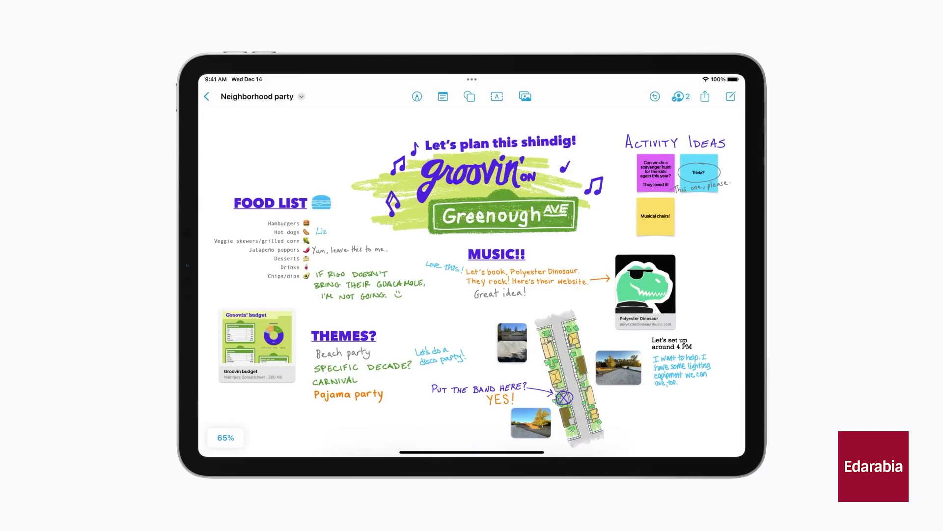
{"action": "left_click", "coordinate": [300, 97]}
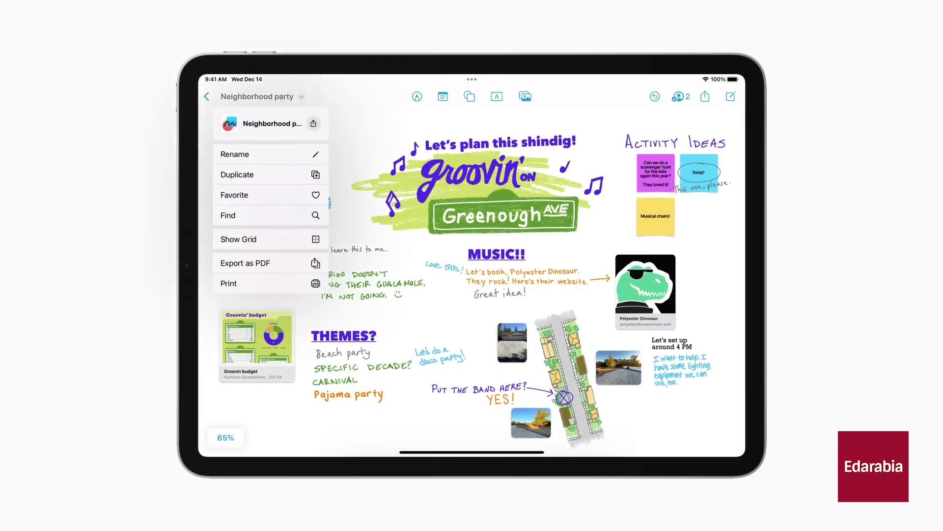